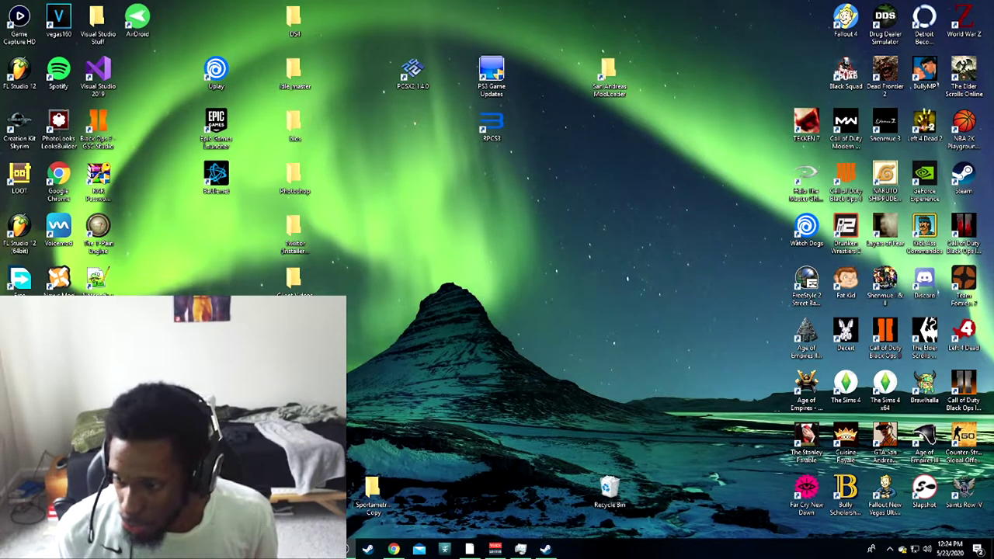
- Abandon an 'obs' search and open Windows Settings on the Sound page
key(super)
text(obs)
key(BackSpace)
key(BackSpace)
key(BackSpace)
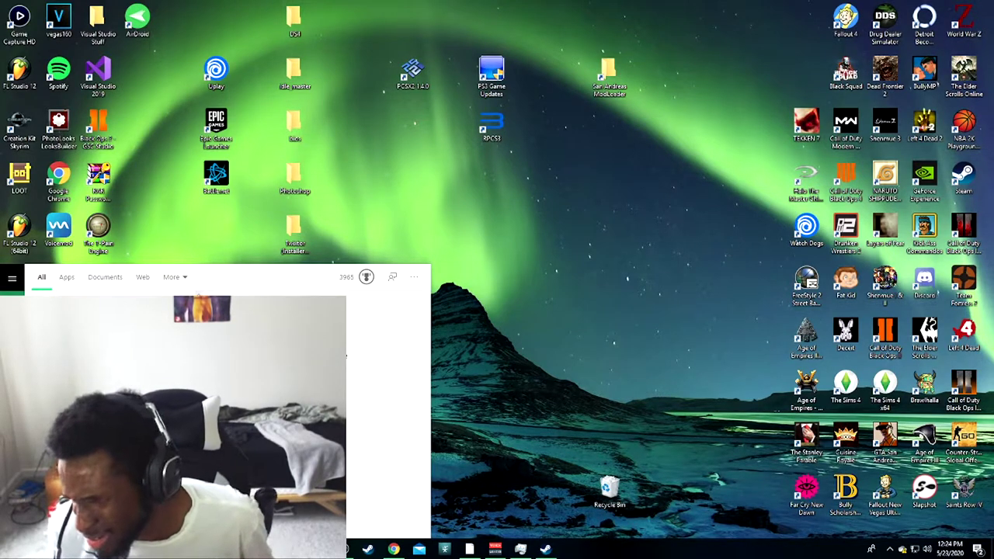
key(super+i)
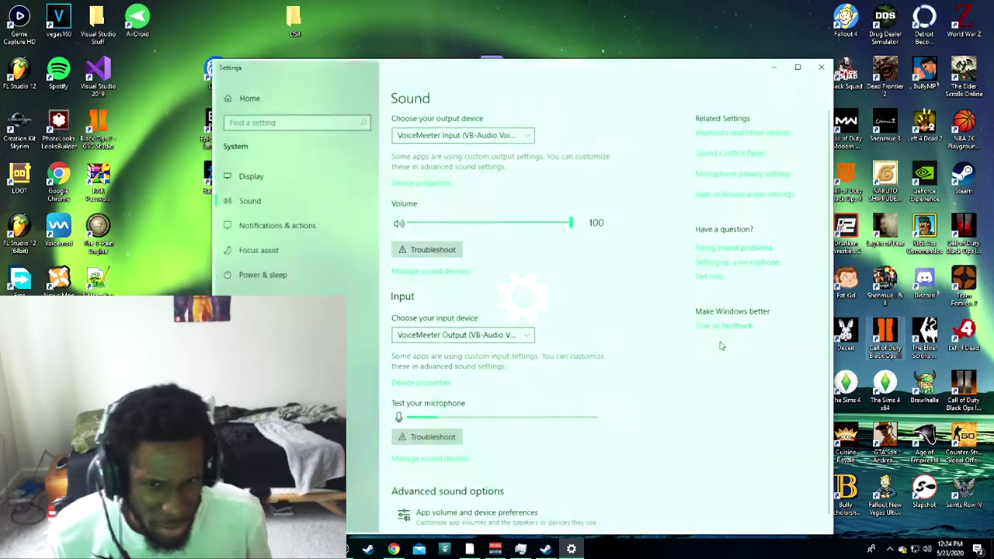
drag(458, 80, 454, 51)
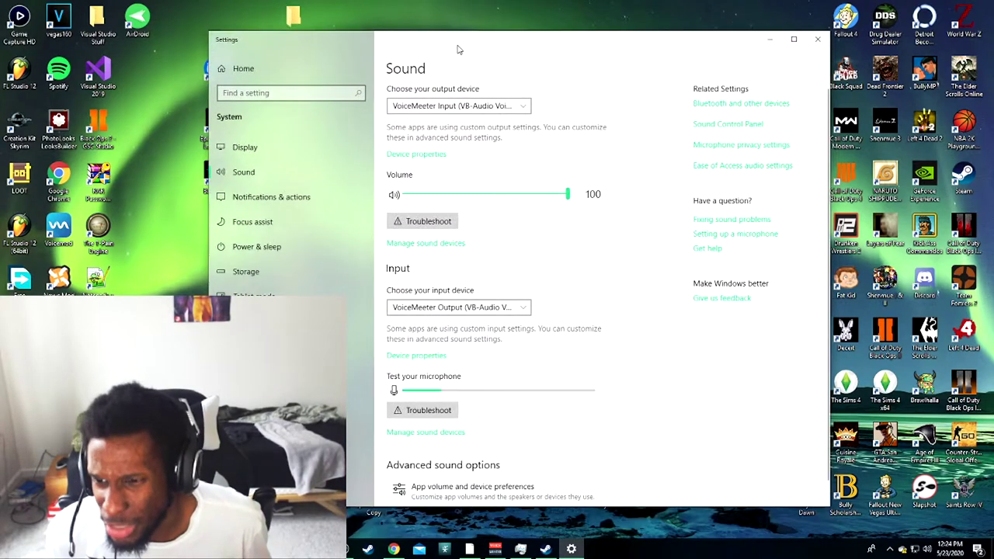
scroll(508, 481, down, 1)
- Go to App volume and device preferences and scroll to the per-app device list
click(509, 481)
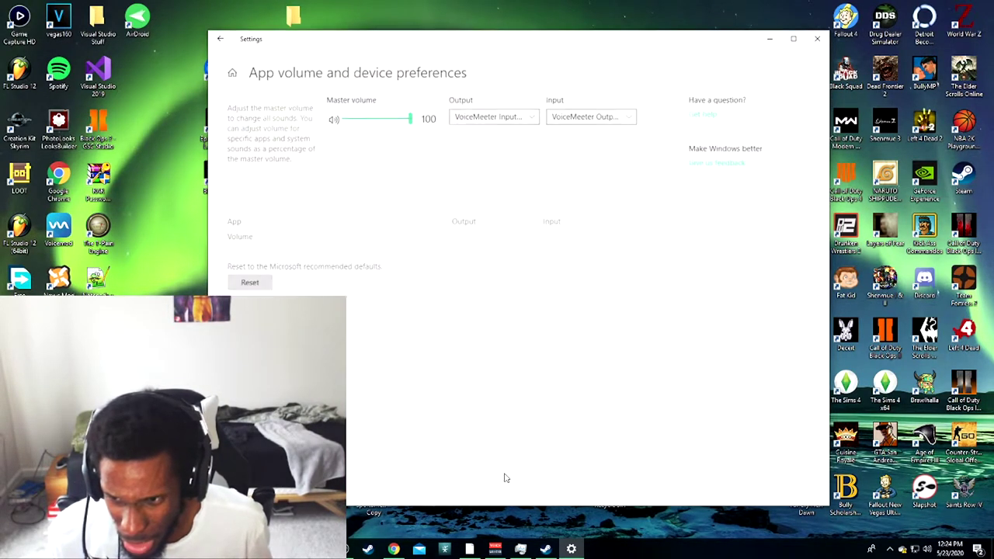
drag(569, 32, 535, 27)
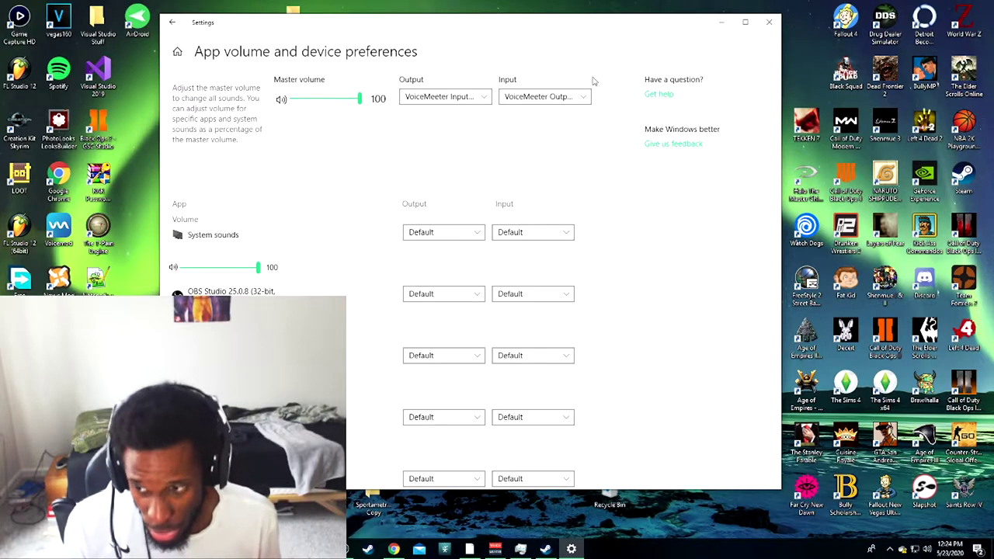
scroll(568, 304, down, 1)
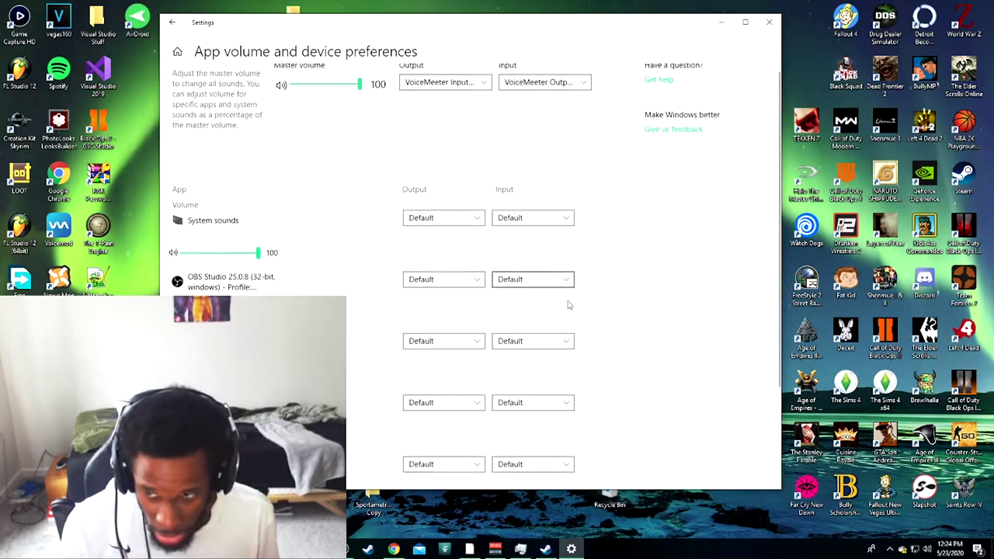
scroll(568, 304, down, 3)
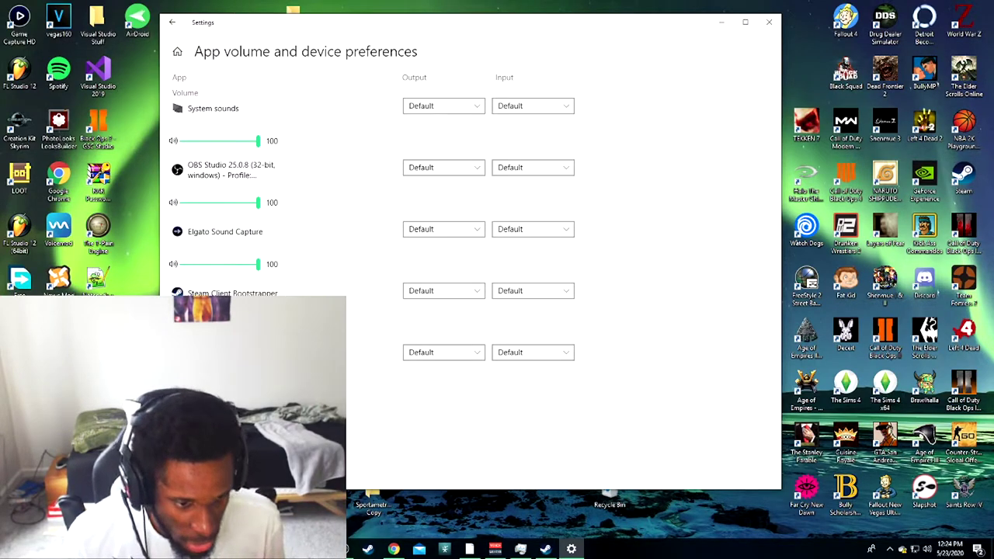
- Set the bottom app's output to VoiceMeeter Aux Input, leaving VoiceMeeter's own output on Default
click(854, 396)
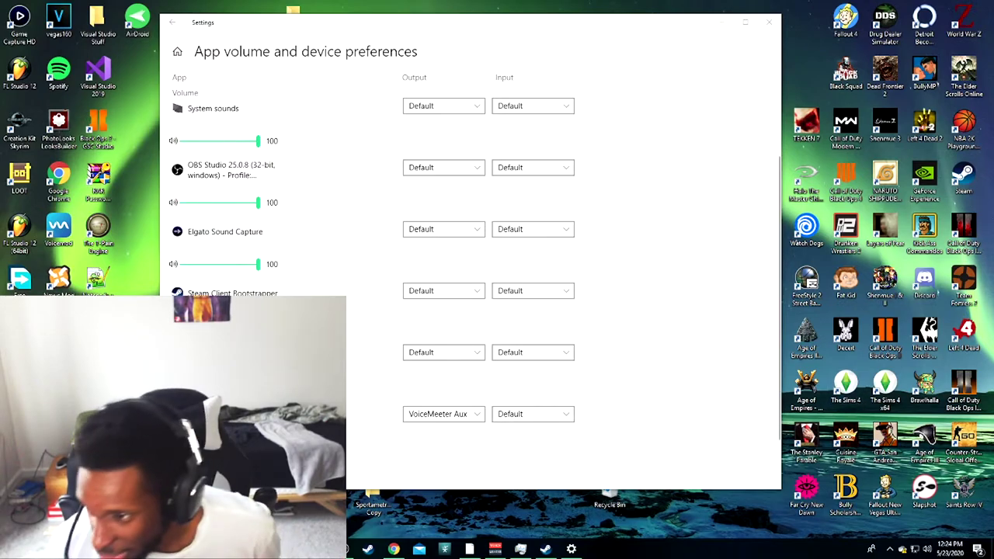
scroll(680, 441, down, 1)
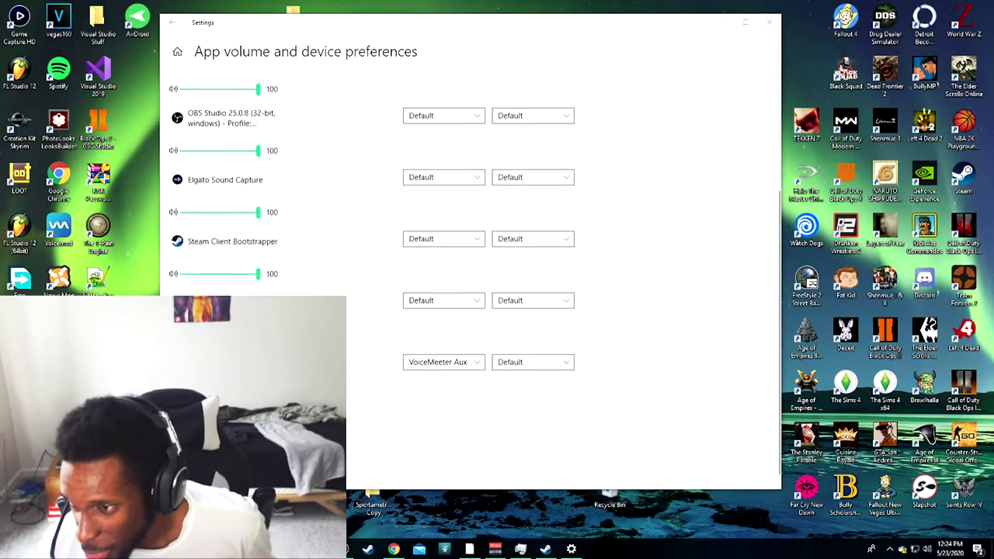
click(445, 355)
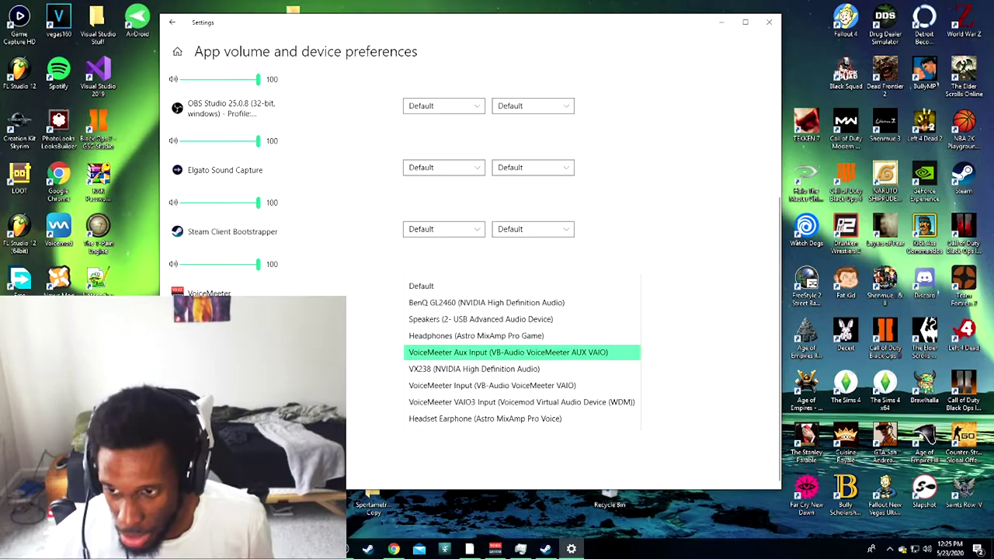
click(348, 375)
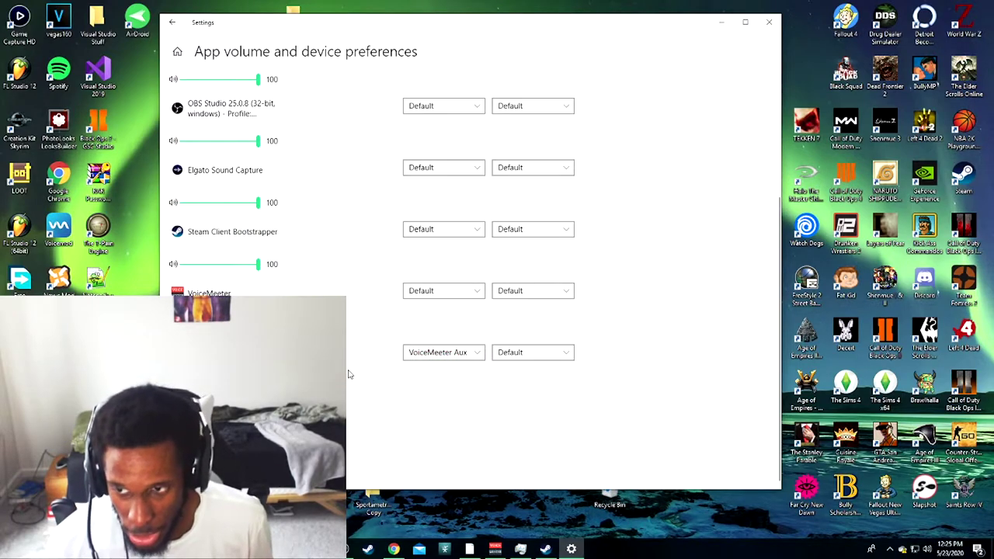
click(429, 294)
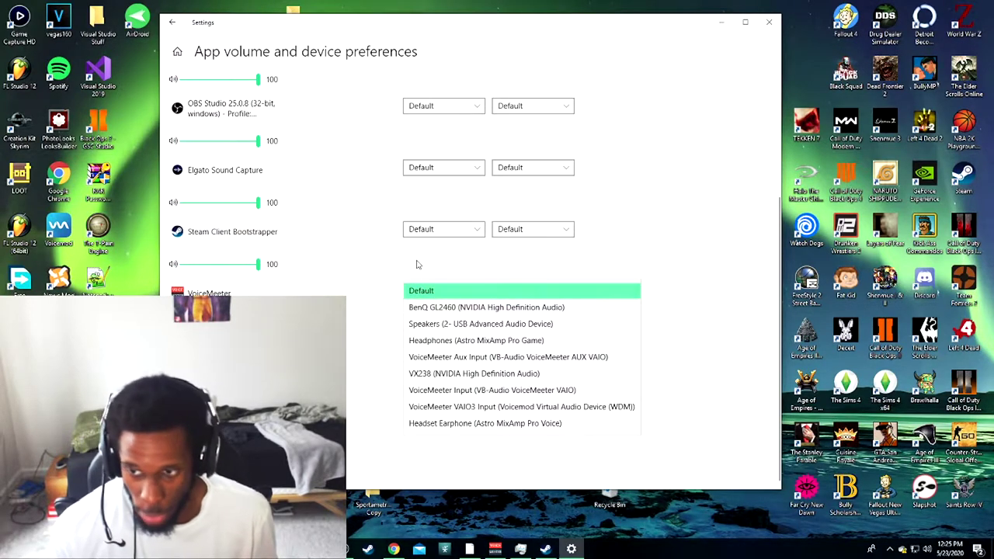
click(417, 265)
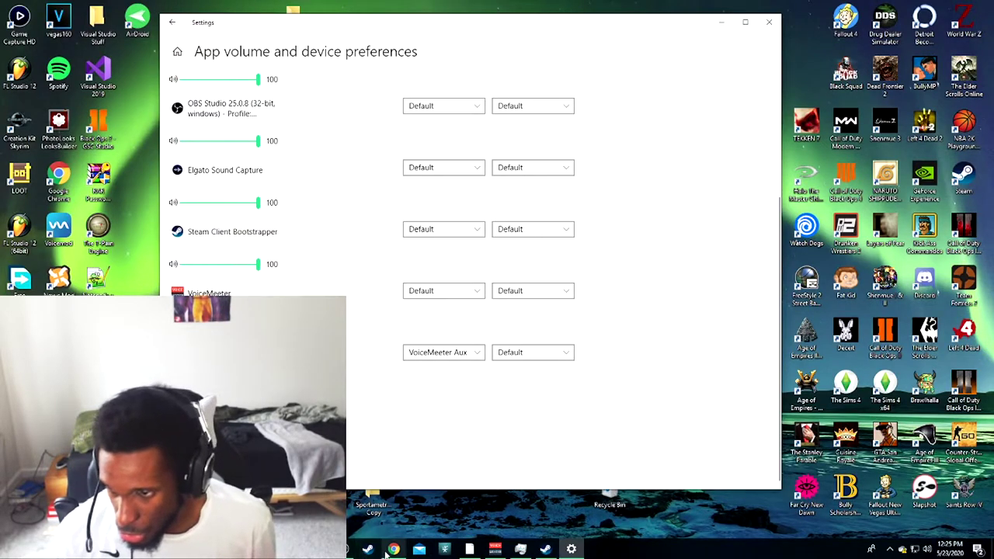
- Read through the Voicemeeter Banana user manual PDF in Chrome, then minimize the browser
click(388, 550)
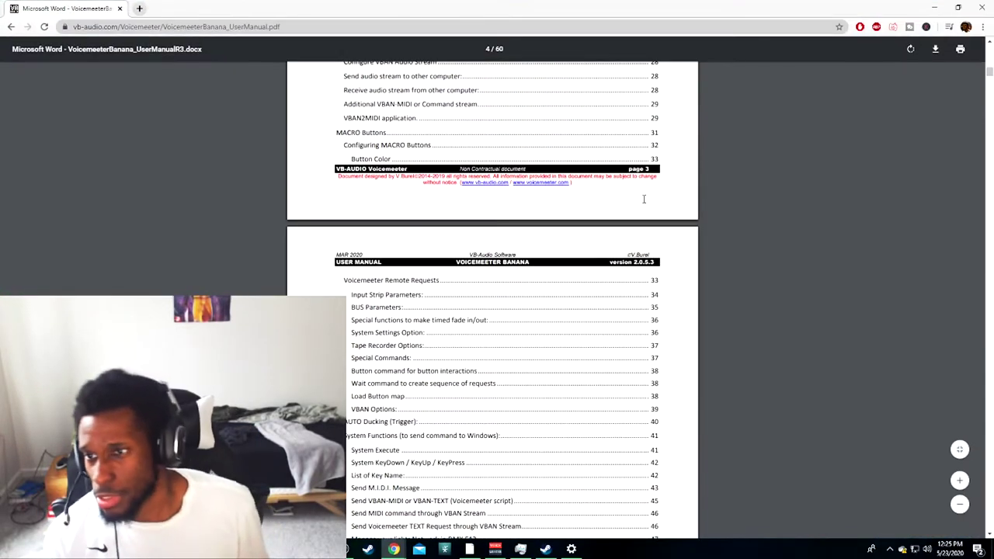
scroll(630, 221, up, 20)
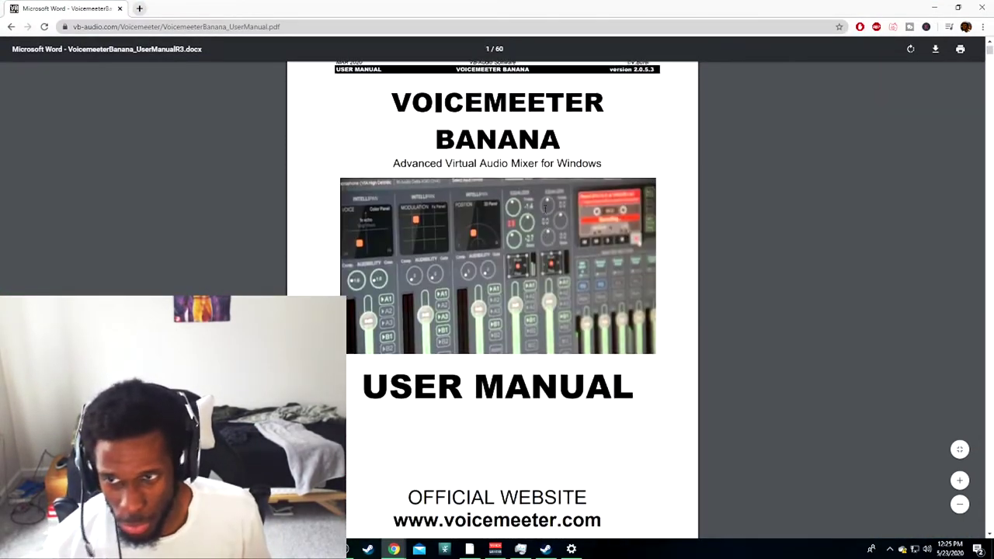
scroll(546, 208, down, 7)
scroll(544, 219, up, 7)
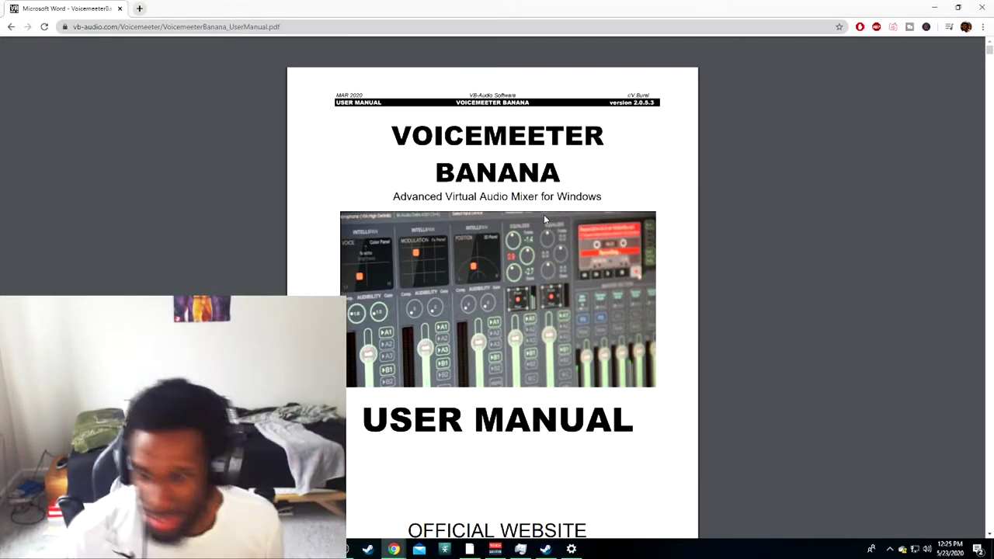
scroll(545, 219, down, 15)
scroll(609, 225, down, 20)
scroll(610, 233, down, 20)
scroll(903, 254, down, 20)
scroll(910, 248, down, 5)
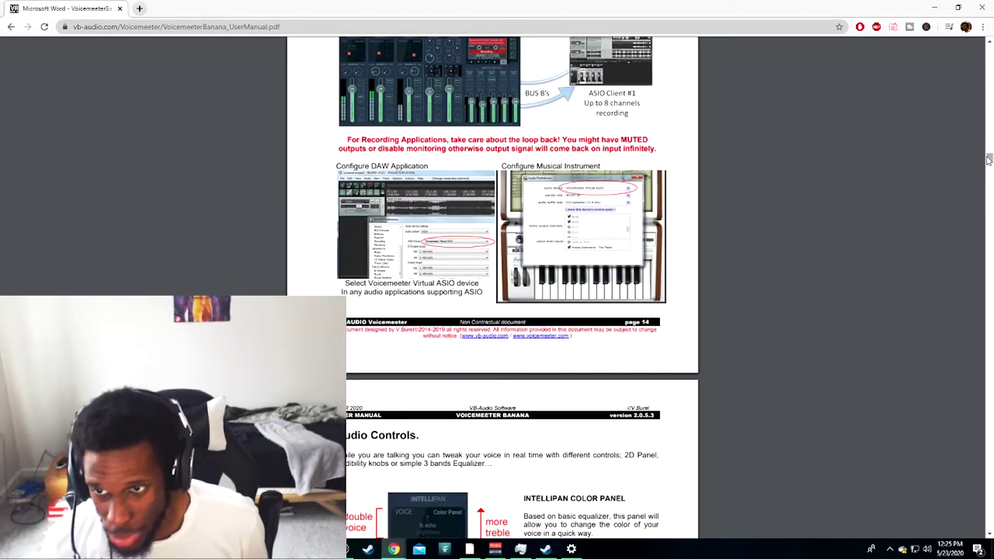
scroll(880, 270, down, 4)
scroll(880, 270, down, 20)
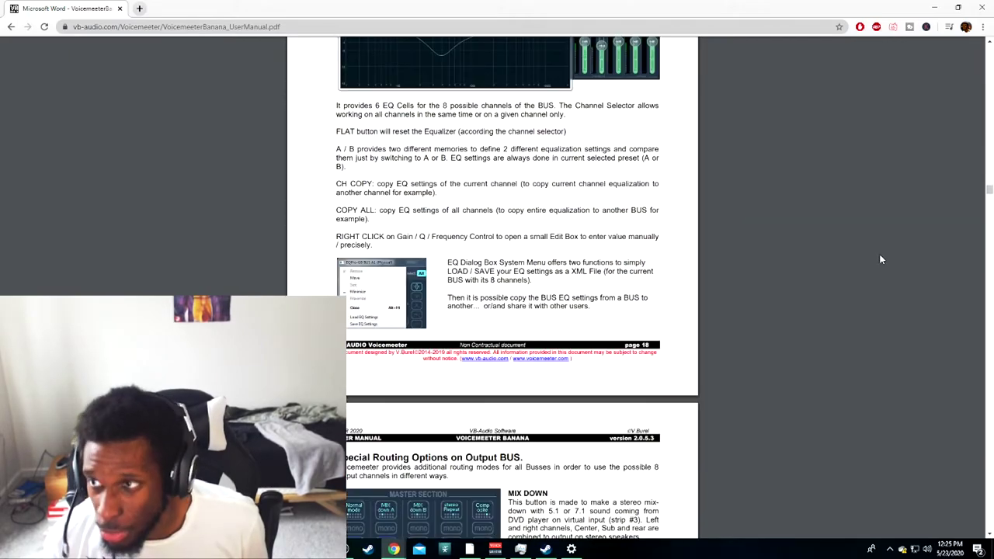
click(935, 7)
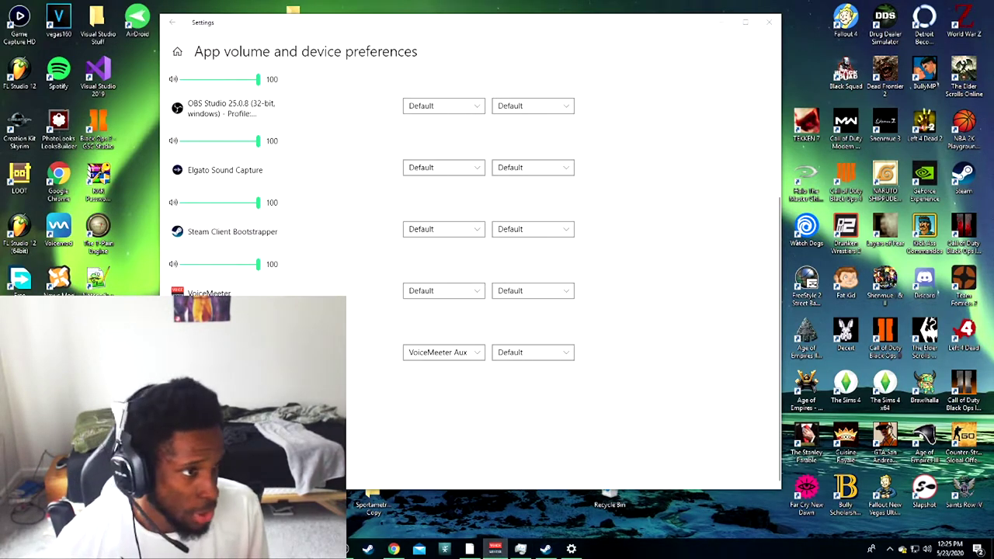
- Bring up the Voicemeeter Banana mixer and position it over the Settings window
click(495, 549)
drag(842, 78, 601, 123)
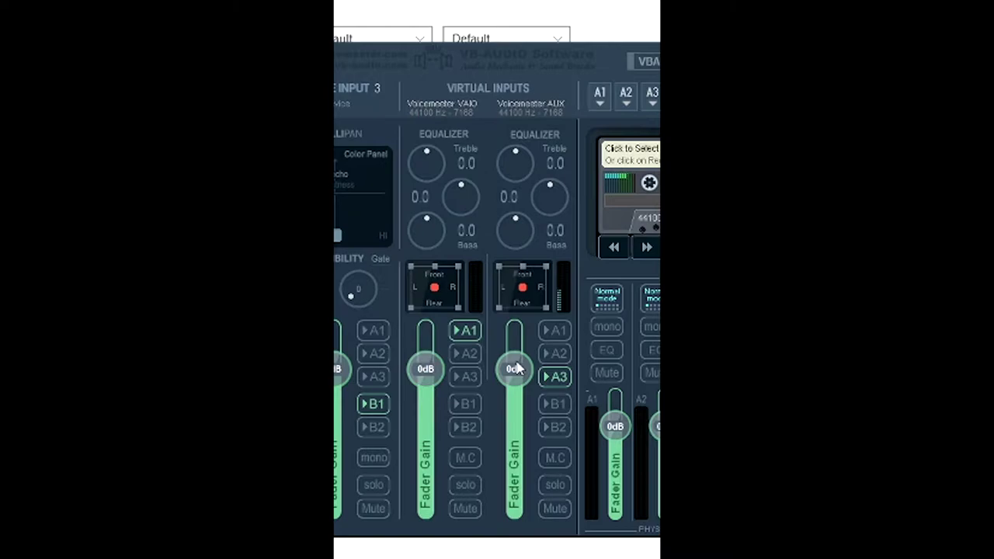
- Lower the Voicemeeter AUX strip gain to -16.3 dB, then reset it to 0 dB
drag(519, 370, 526, 405)
double_click(525, 402)
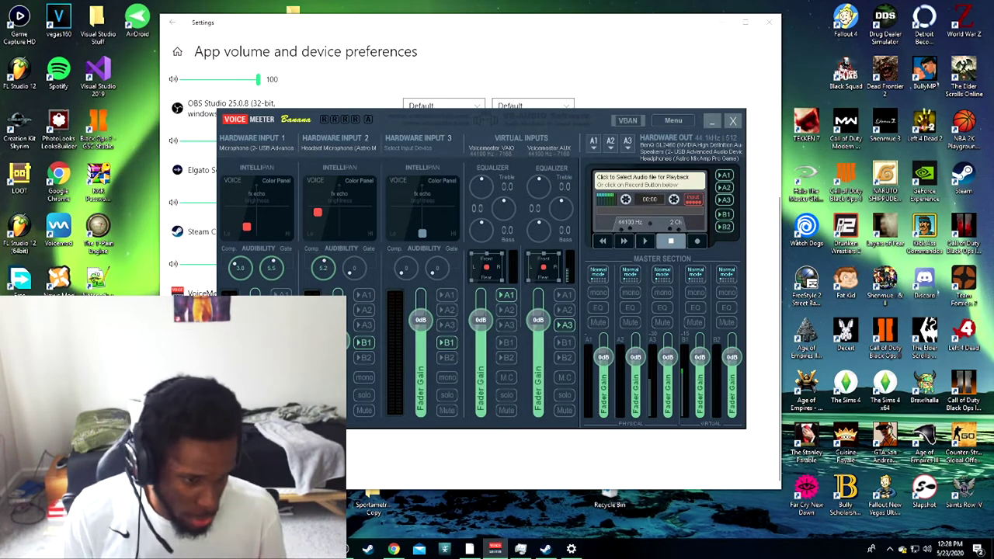
click(647, 461)
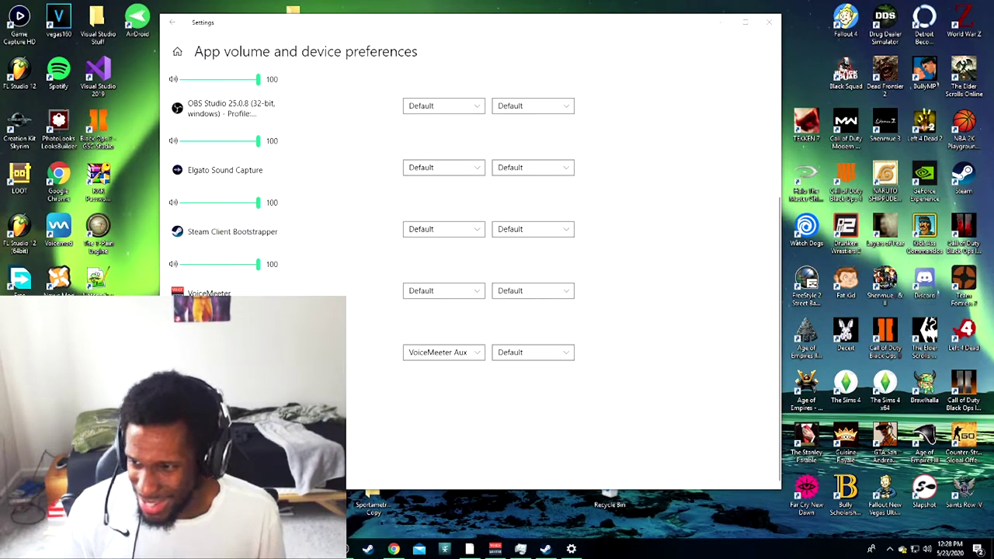
click(439, 353)
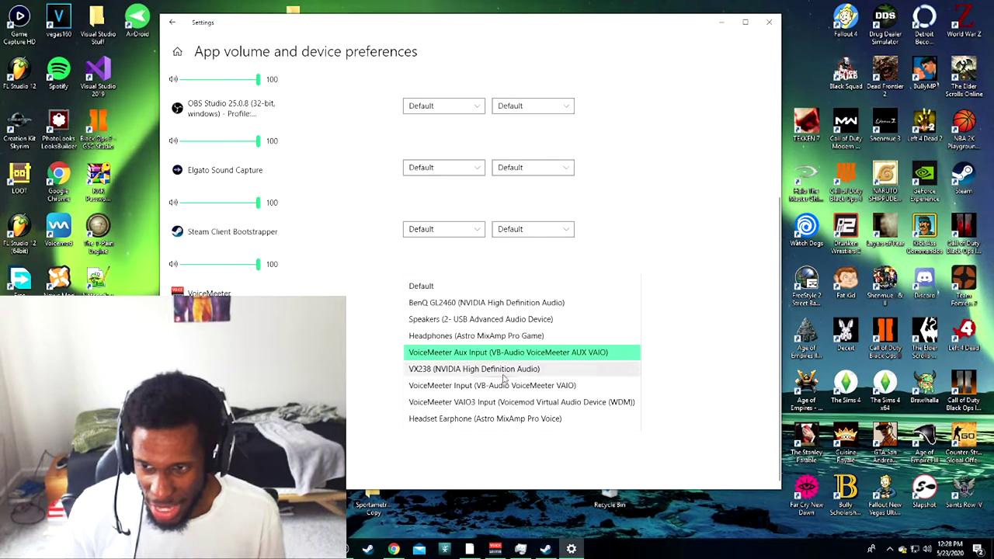
click(357, 451)
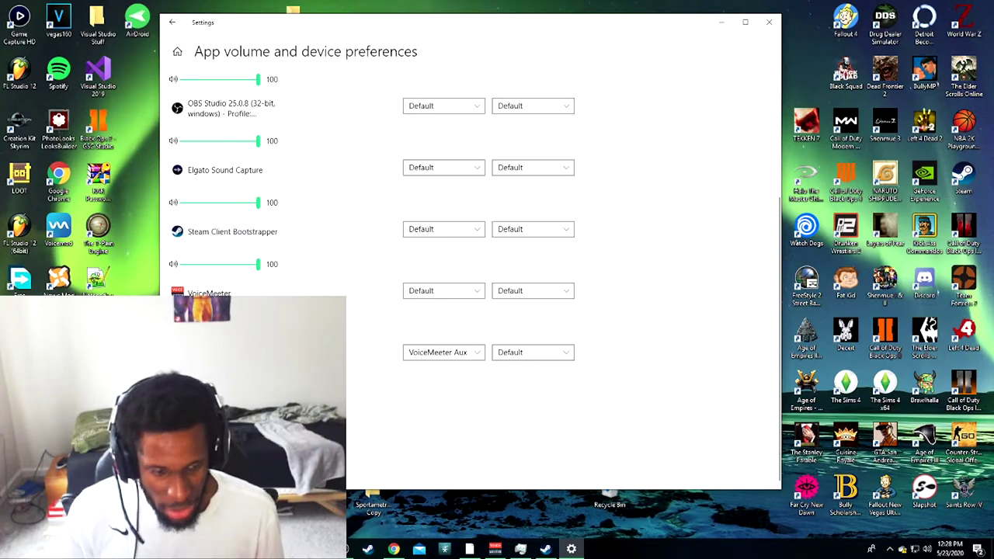
scroll(372, 220, up, 3)
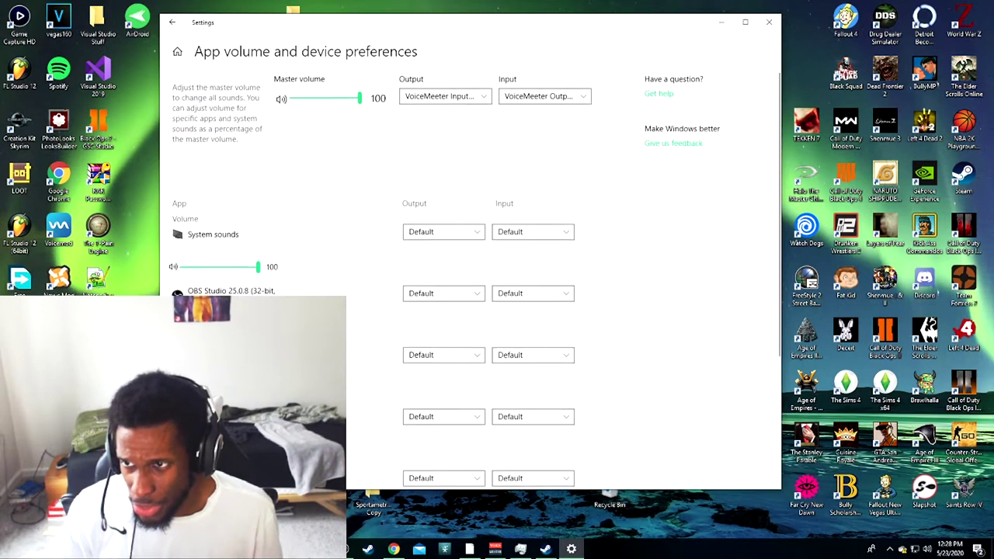
scroll(371, 220, down, 3)
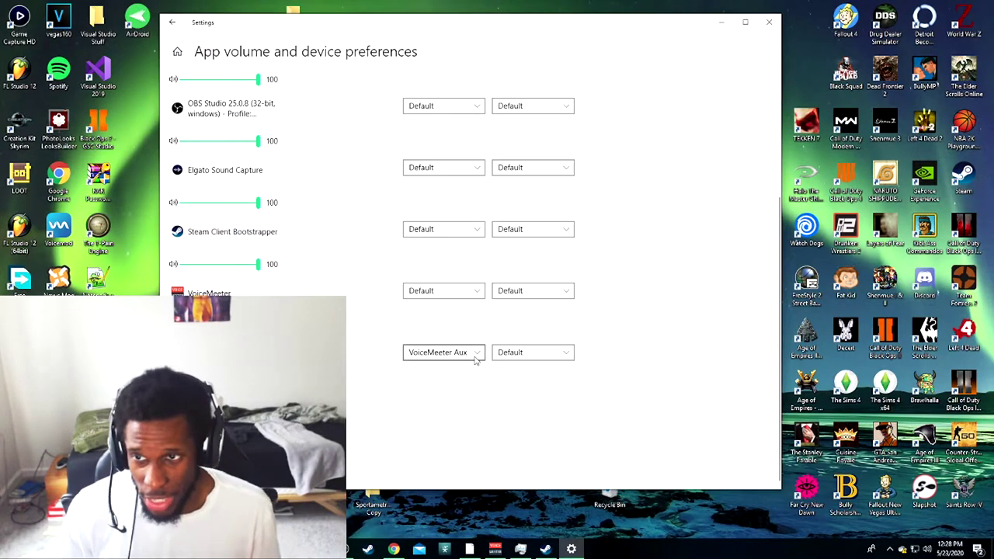
scroll(476, 359, up, 5)
scroll(466, 373, down, 5)
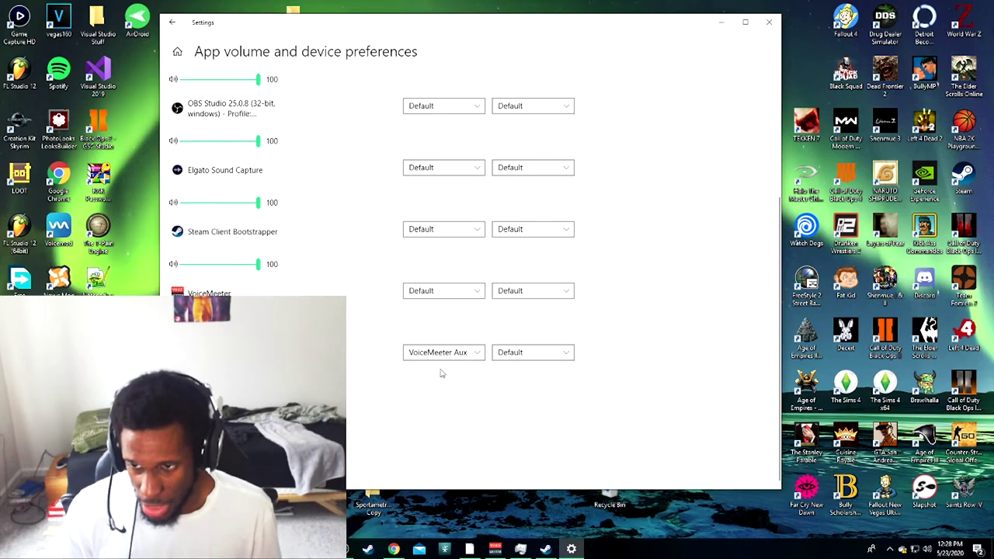
click(518, 357)
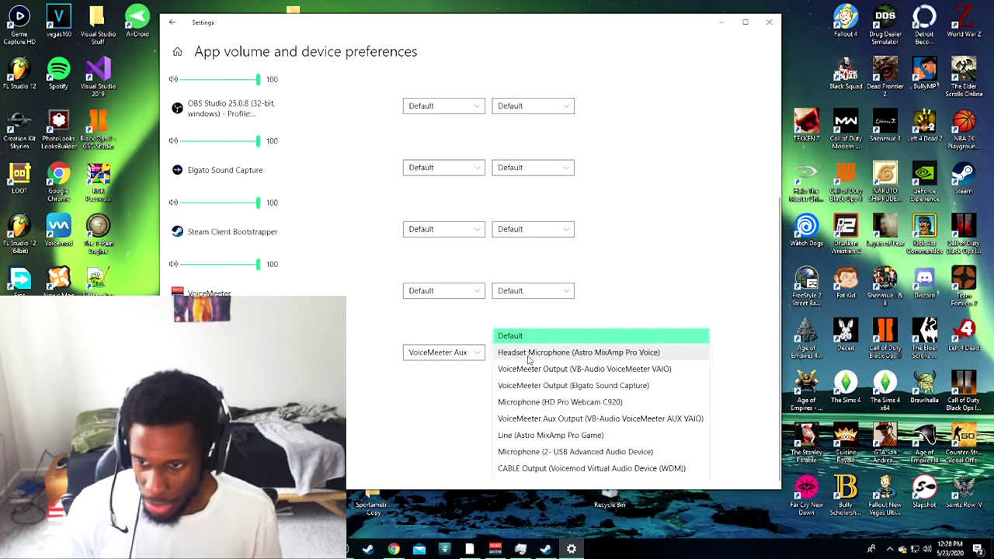
click(660, 267)
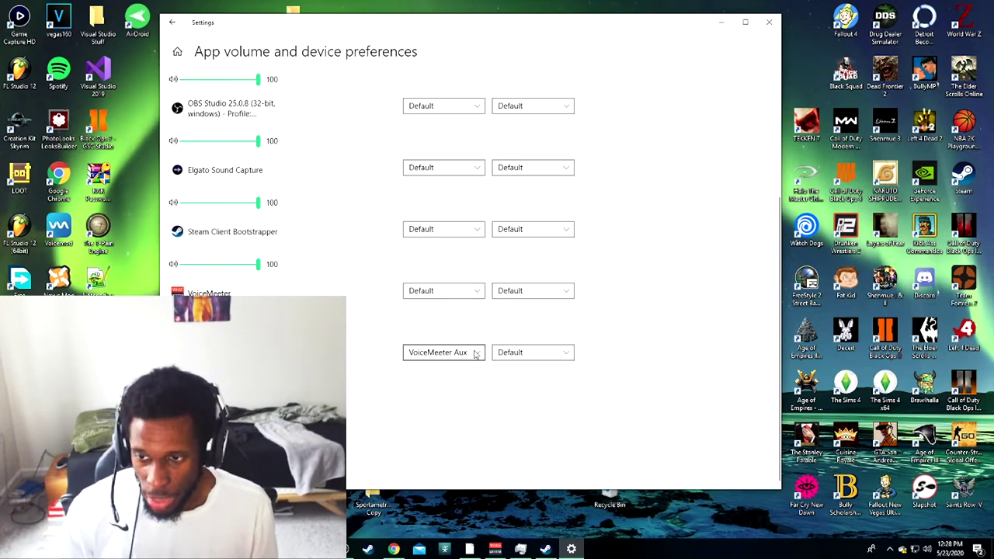
scroll(479, 358, up, 3)
scroll(427, 264, down, 3)
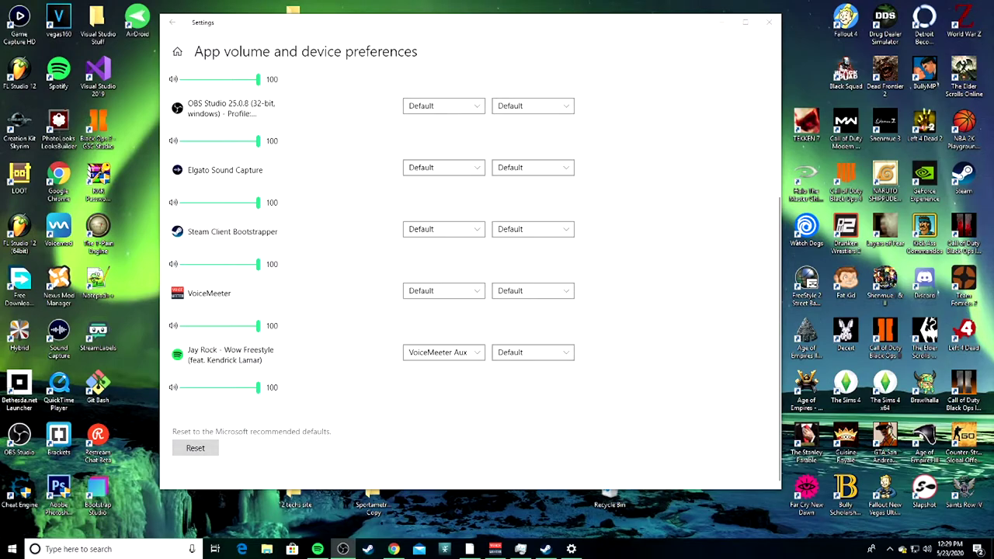
- Close Settings and reopen App volume and device preferences through a 'sound' search
click(769, 22)
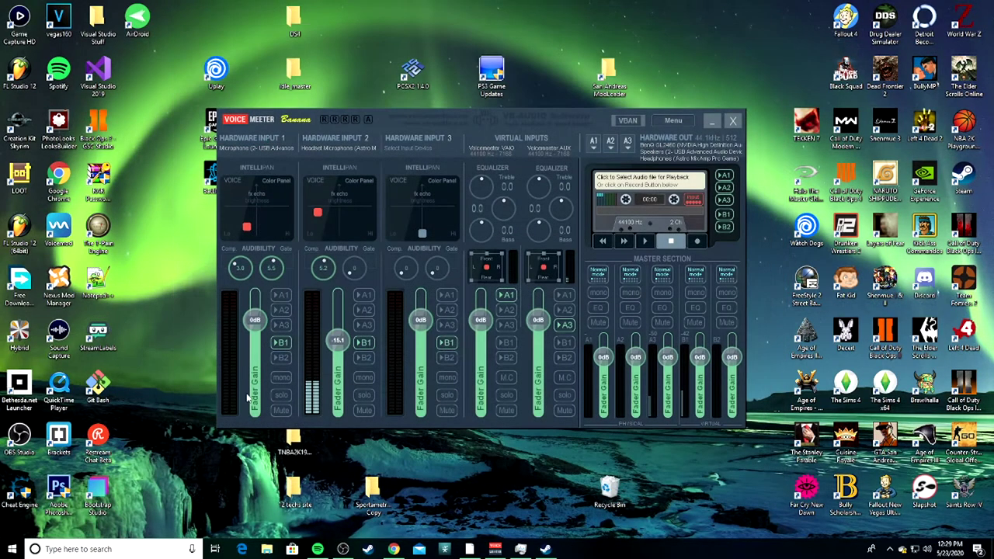
click(86, 548)
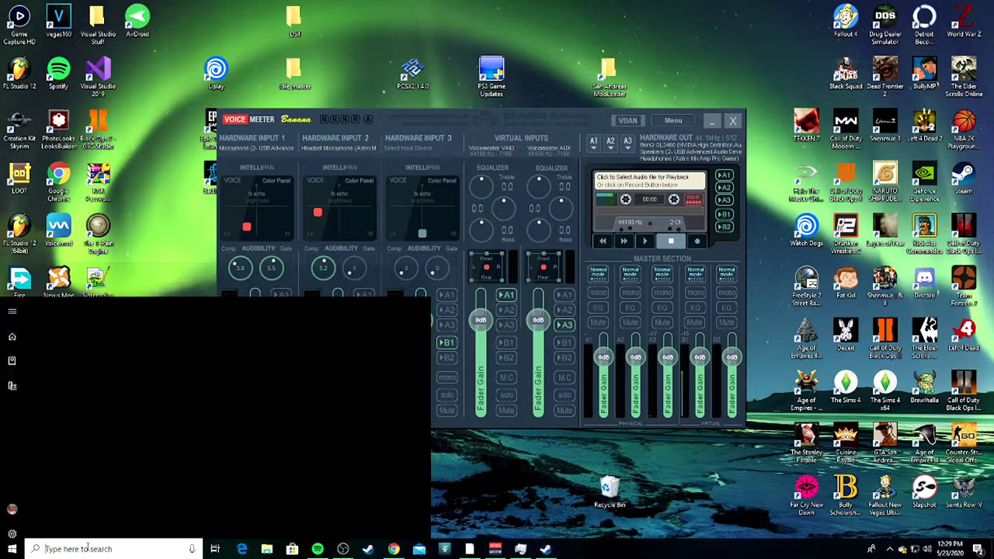
text(sound)
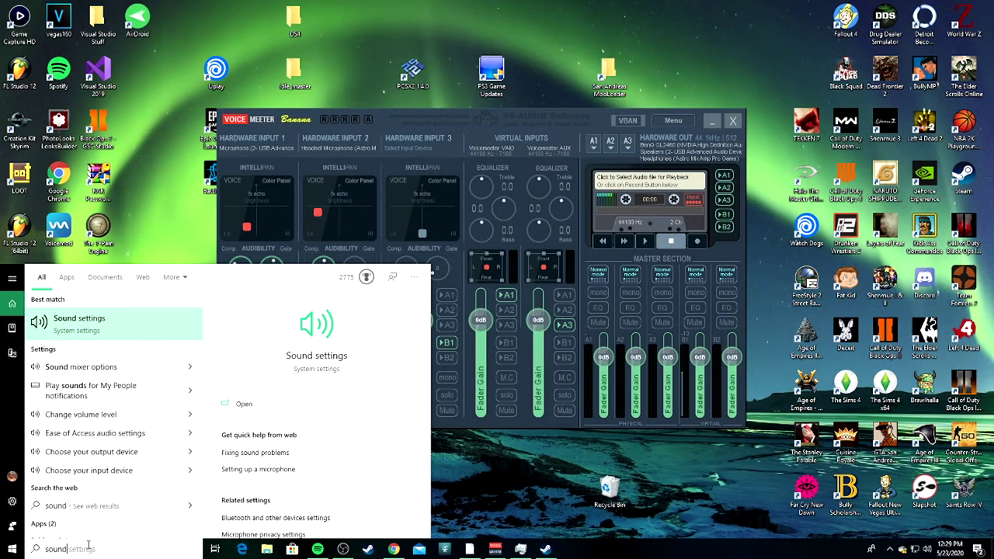
key(Return)
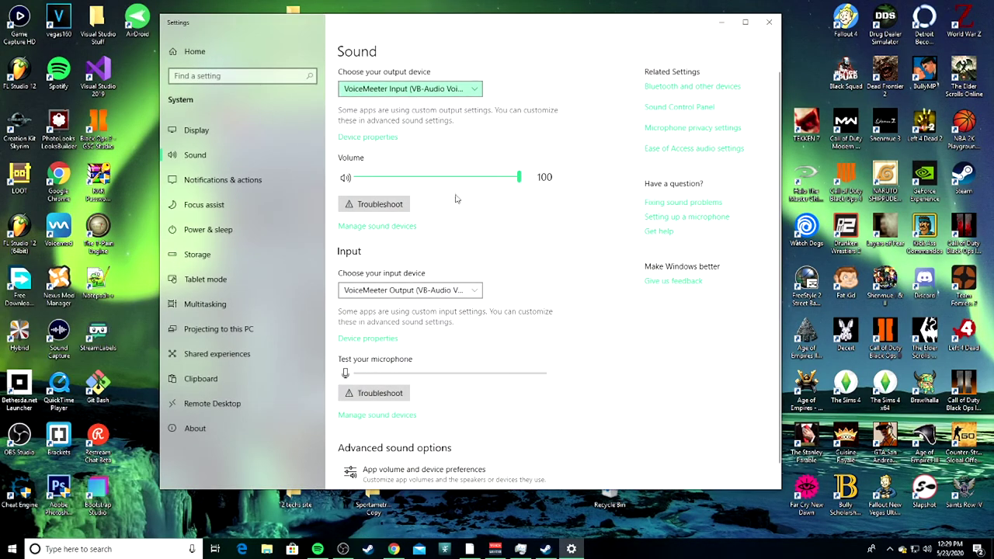
click(439, 460)
- Set Spotify Premium's output device to VoiceMeeter Aux Input (VB-Audio VoiceMeeter AUX VAIO)
scroll(722, 254, down, 5)
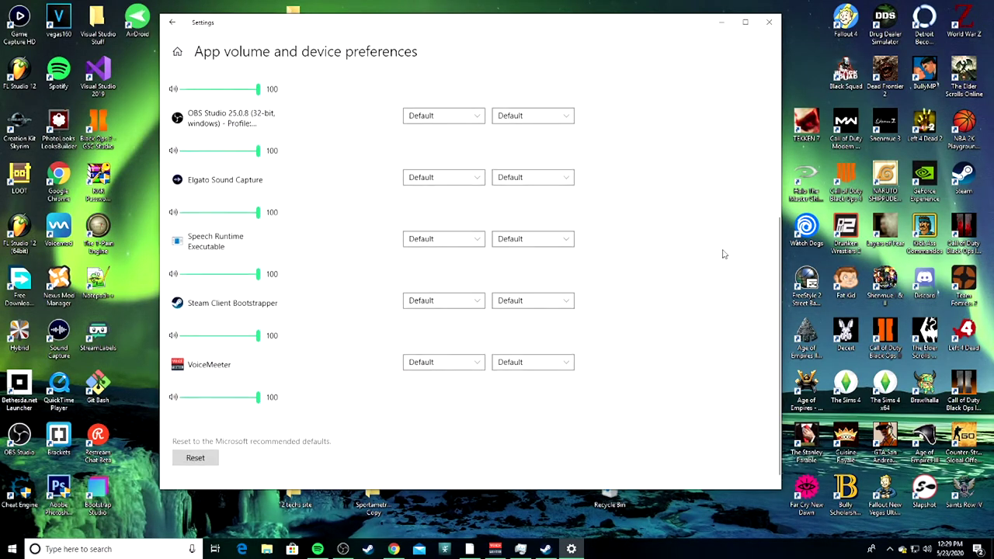
scroll(366, 317, up, 5)
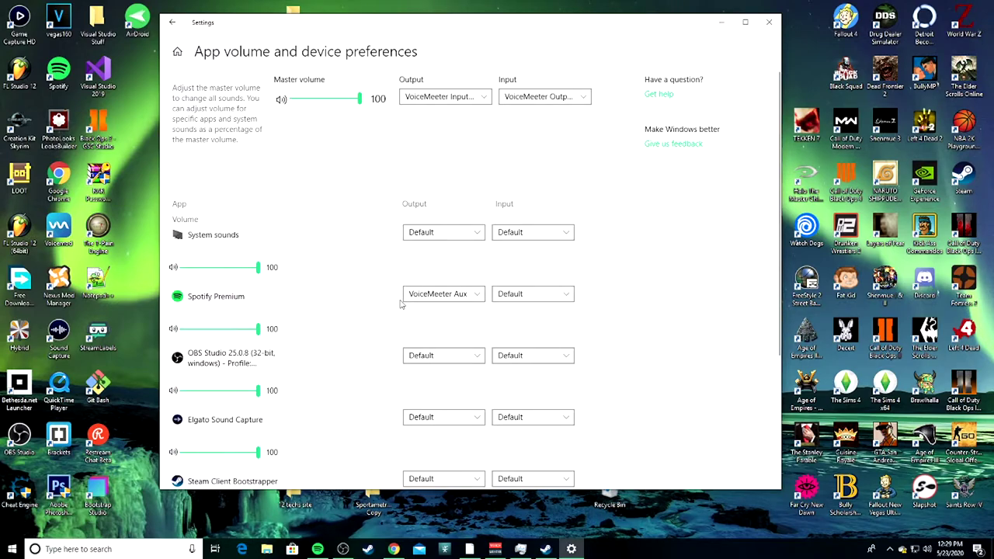
click(450, 293)
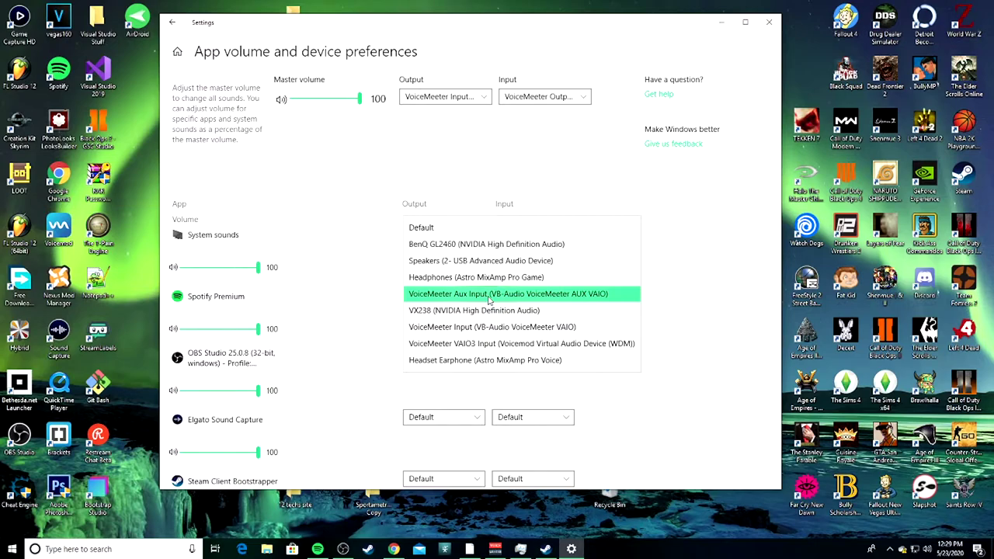
click(724, 294)
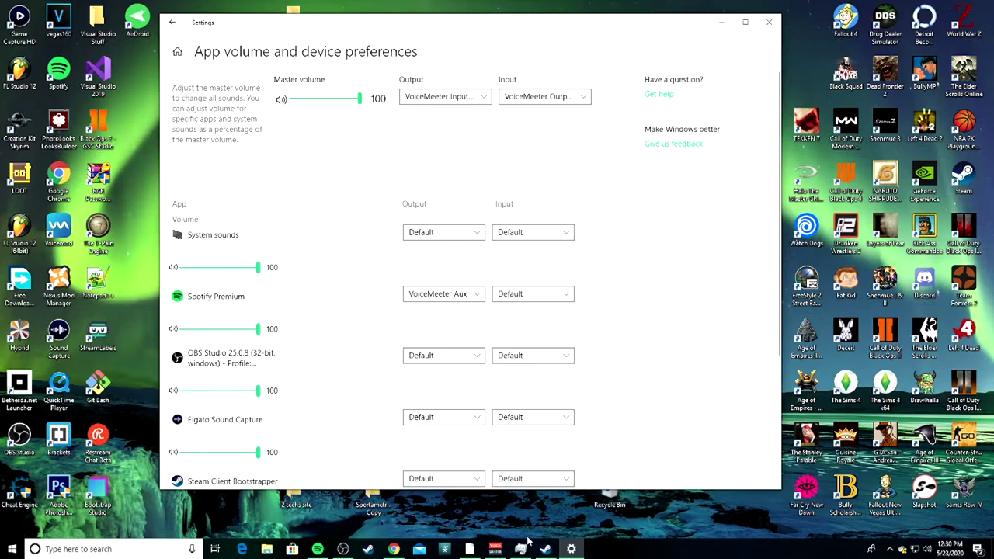
- Enable A3 on Voicemeeter Banana's AUX virtual input strip, then return to Settings
click(495, 550)
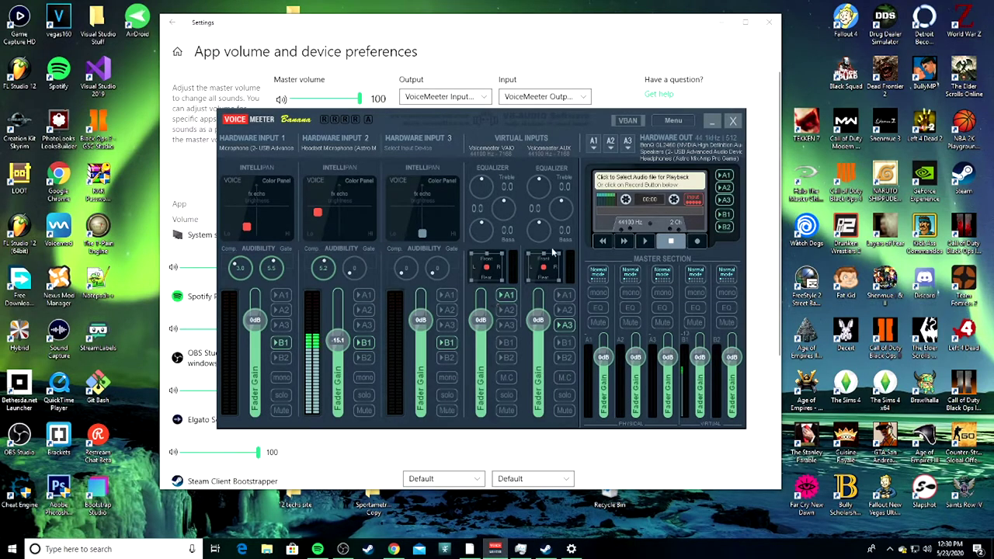
click(565, 326)
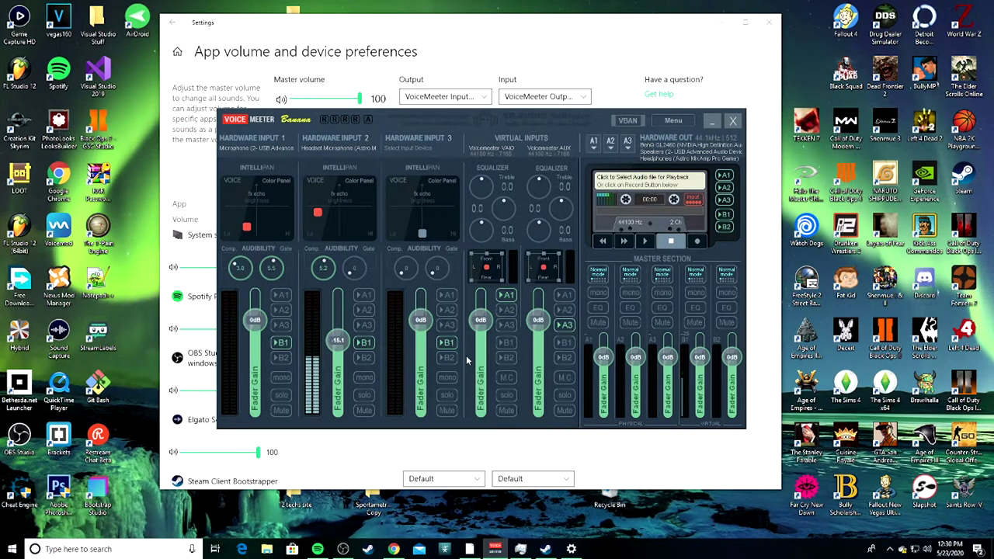
click(566, 325)
click(728, 454)
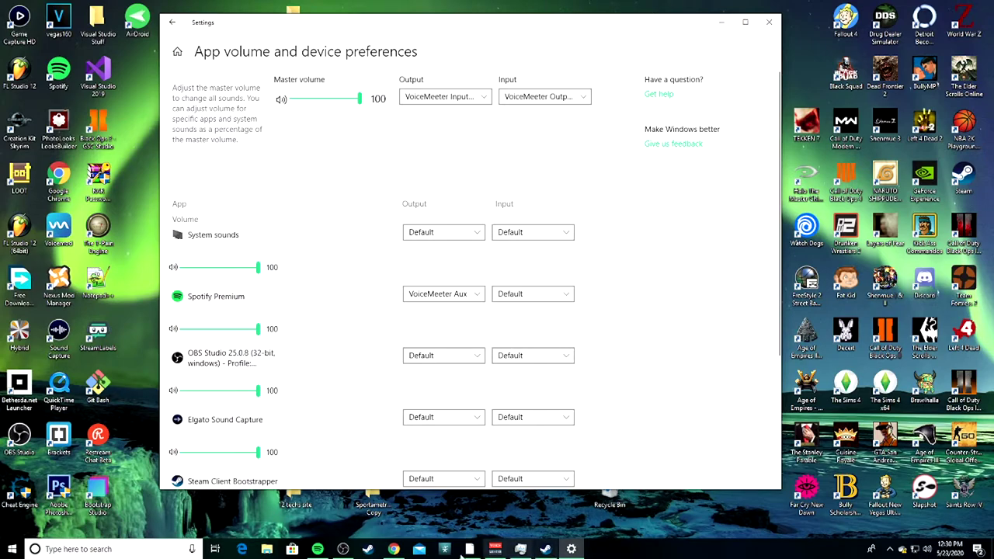
click(495, 549)
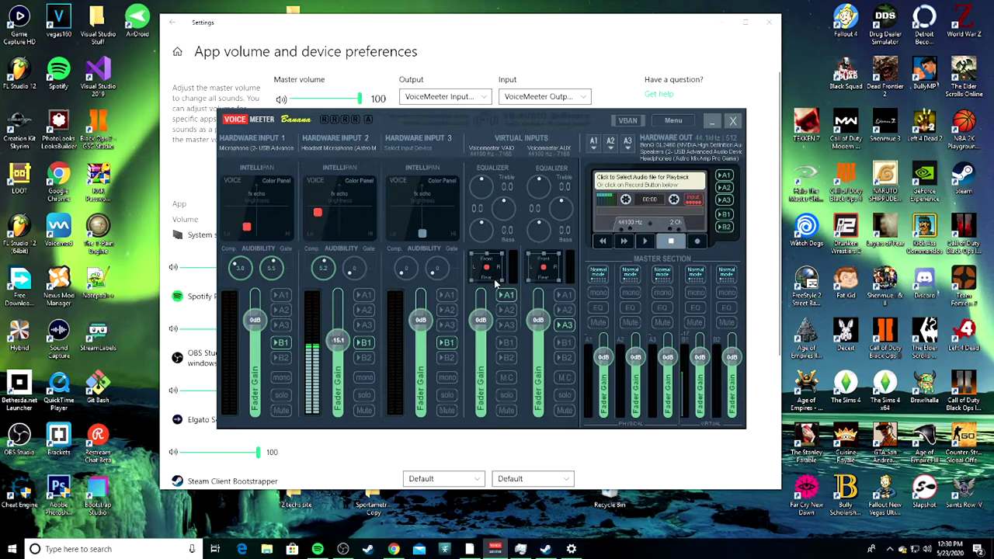
click(762, 466)
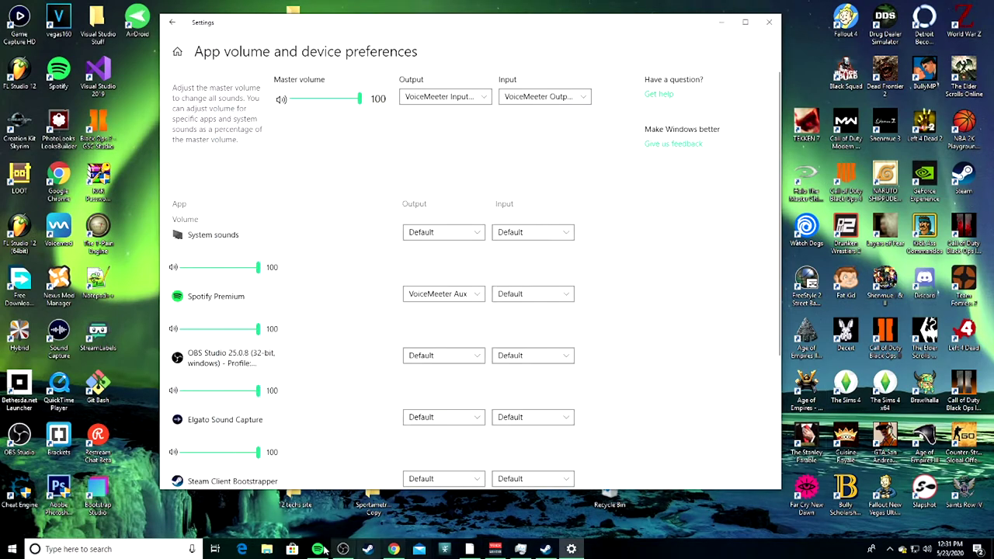
mouse_move(400, 550)
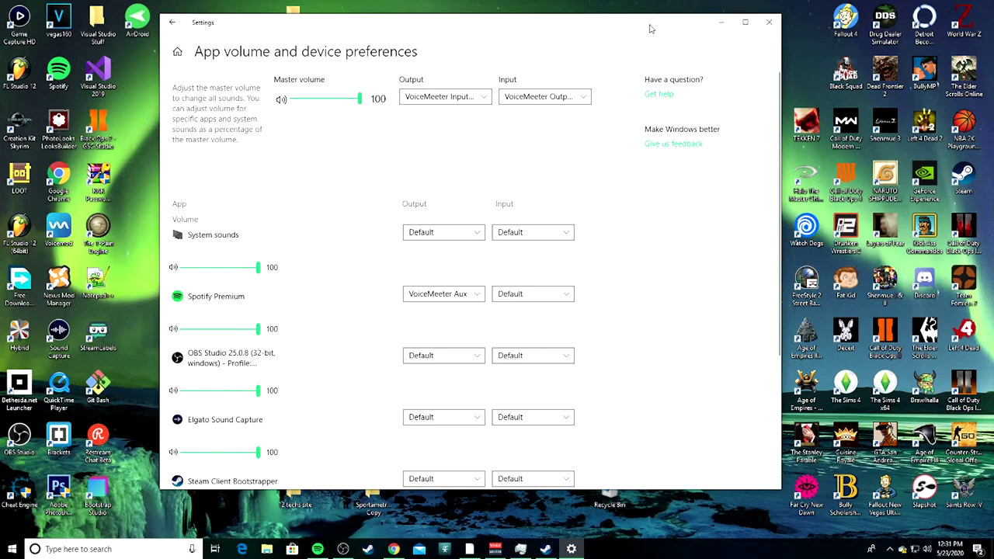
- Shift the Settings window left, briefly bring Voicemeeter forward, then refocus Settings
drag(649, 28, 549, 45)
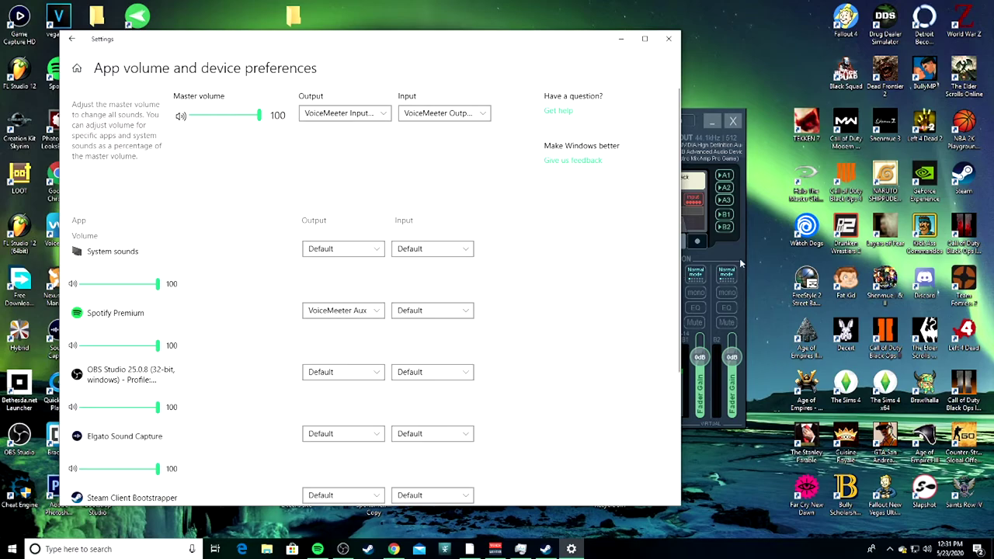
click(721, 245)
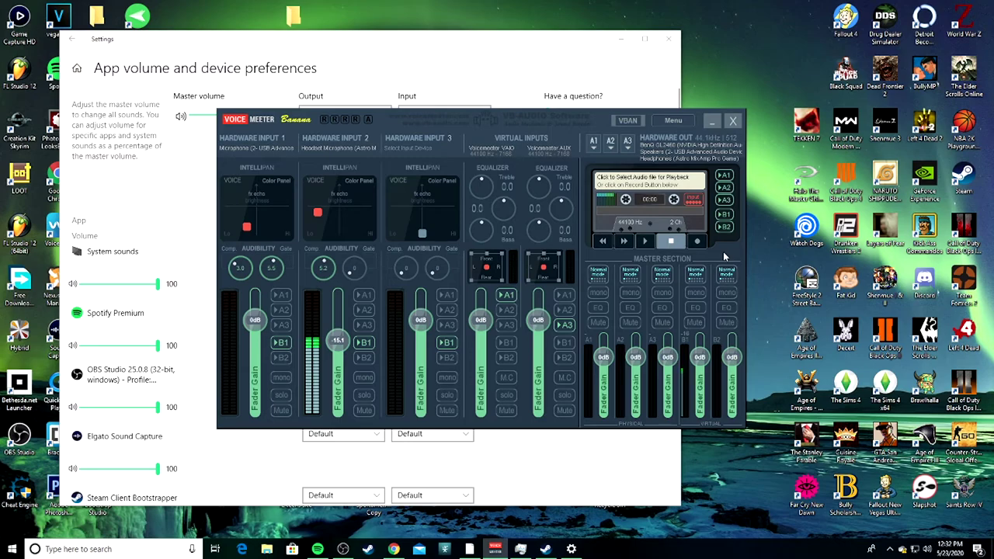
click(211, 315)
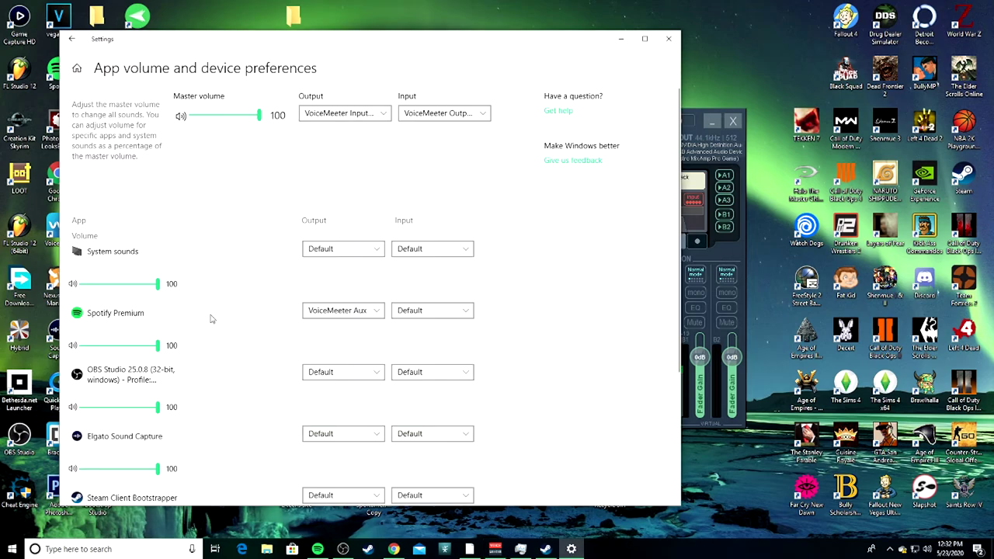